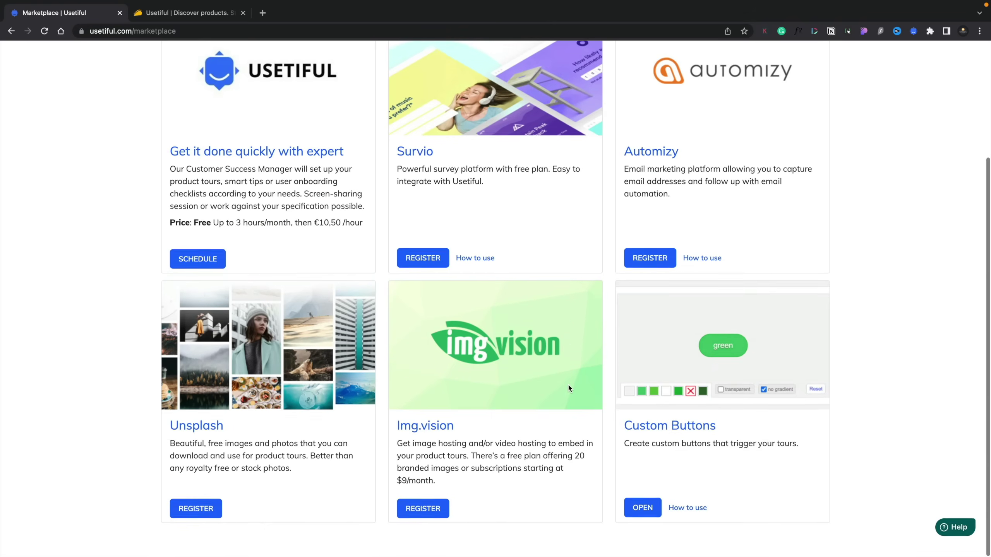
Step: Leave the marketplace and open the Usetiful content area
scroll(569, 380, up, 4)
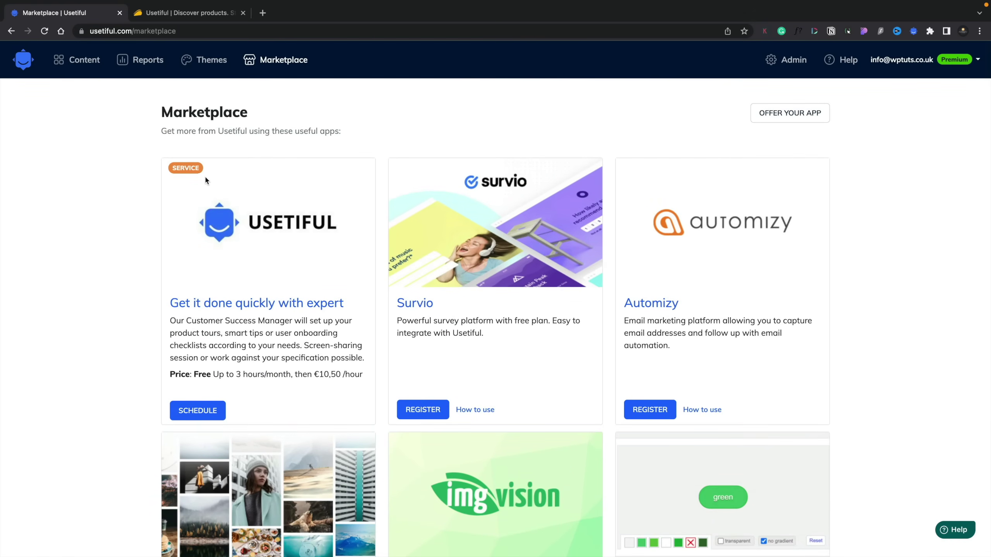
click(78, 60)
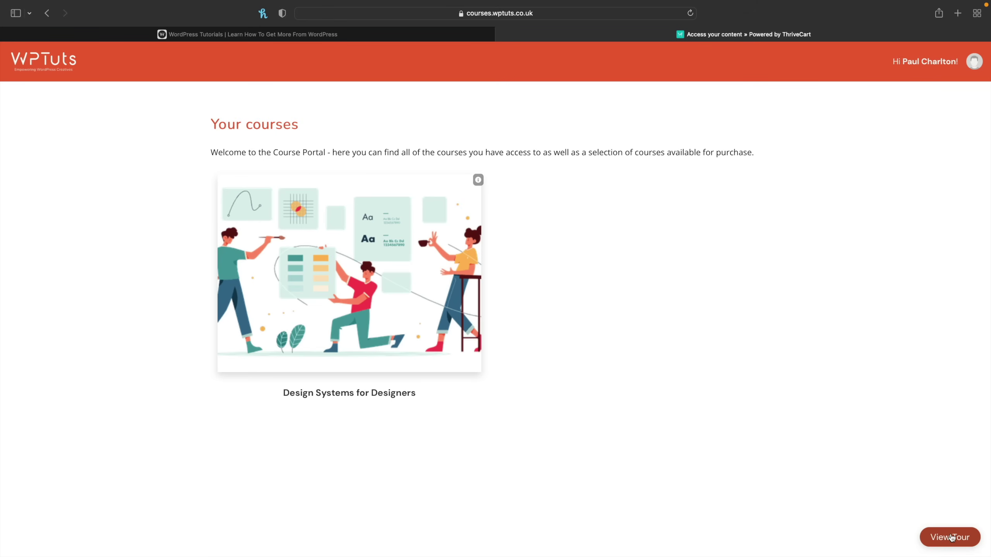
Step: Launch the guided tour on the course portal and advance through its welcome and account steps
click(952, 538)
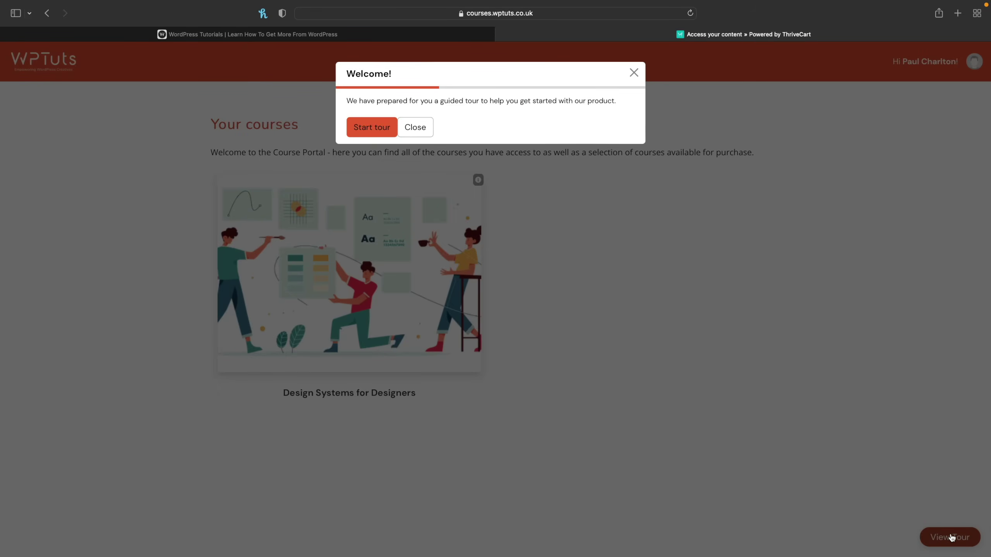
click(361, 128)
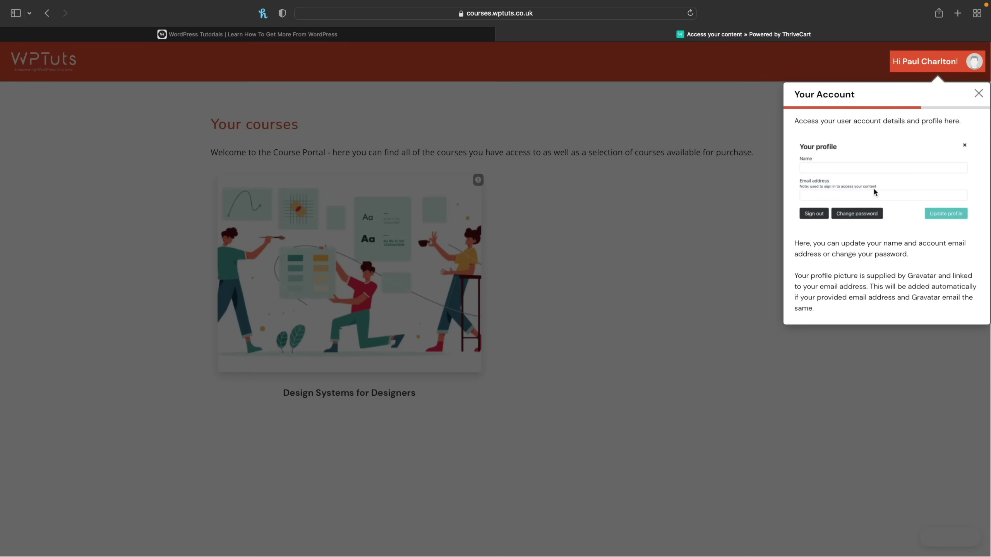
click(938, 139)
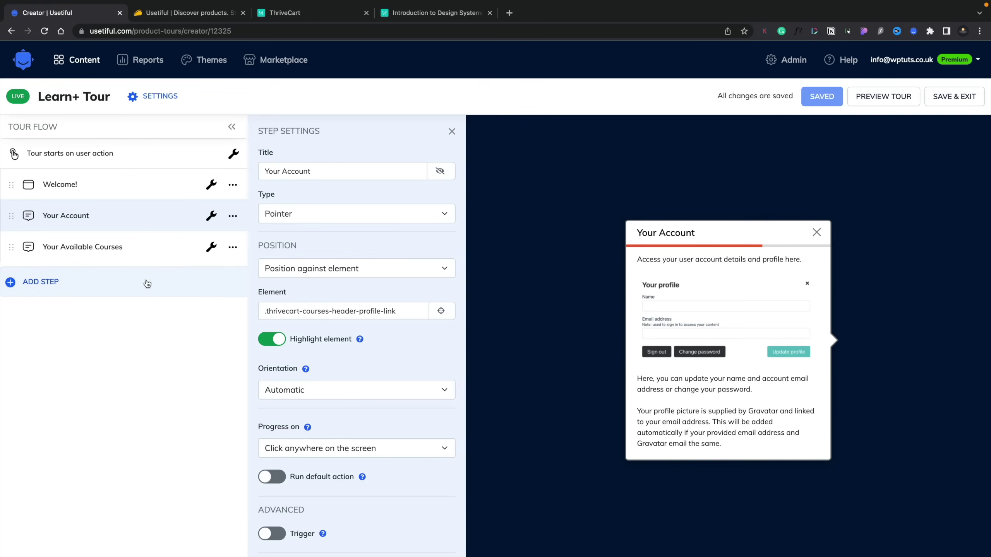
Step: Save and exit the Learn+ Tour editor, and copy the site installation JavaScript for anonymous visitors
click(943, 102)
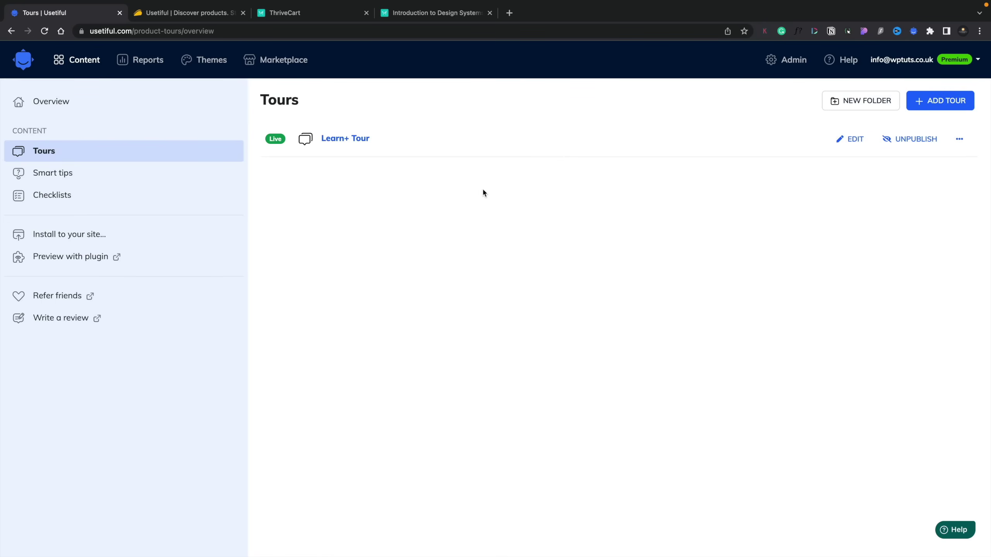
click(94, 234)
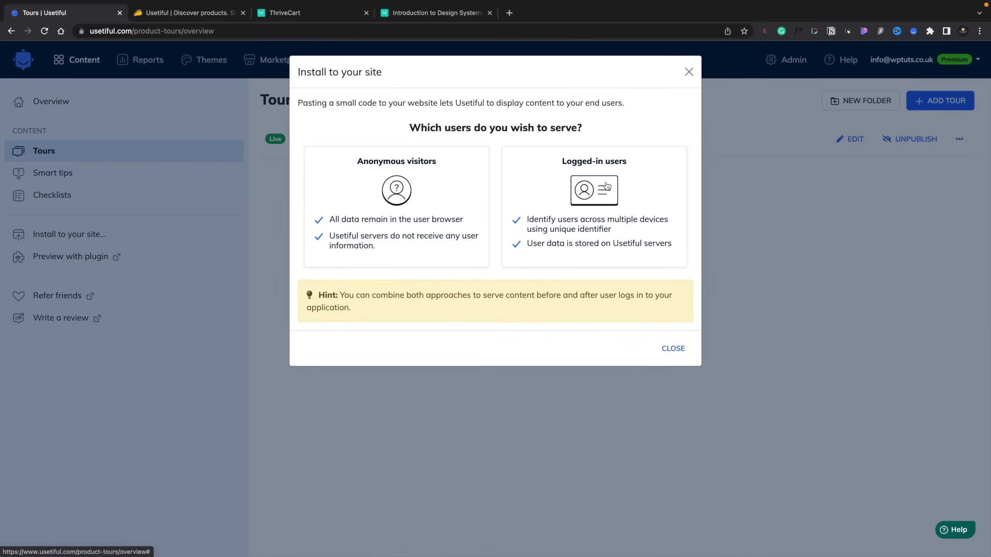
click(414, 197)
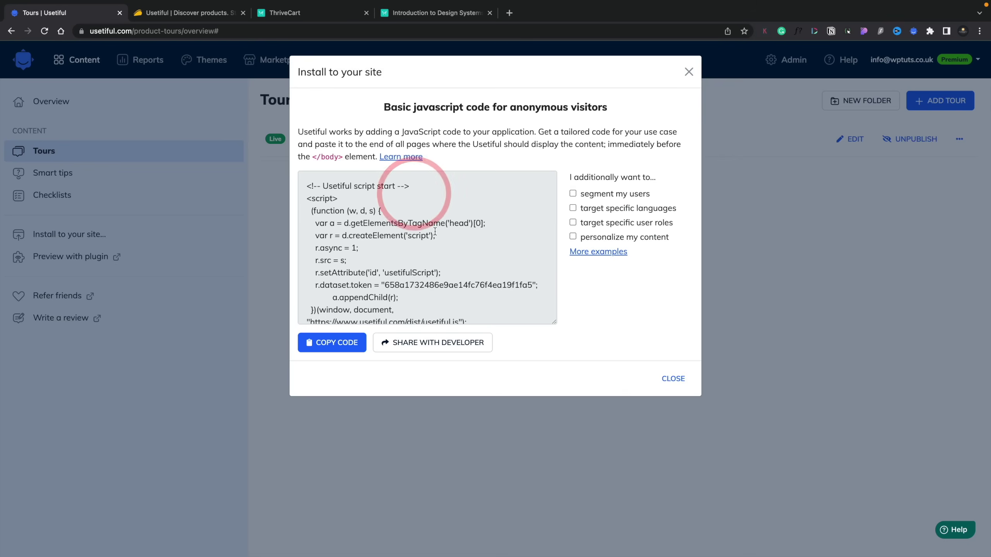
click(345, 343)
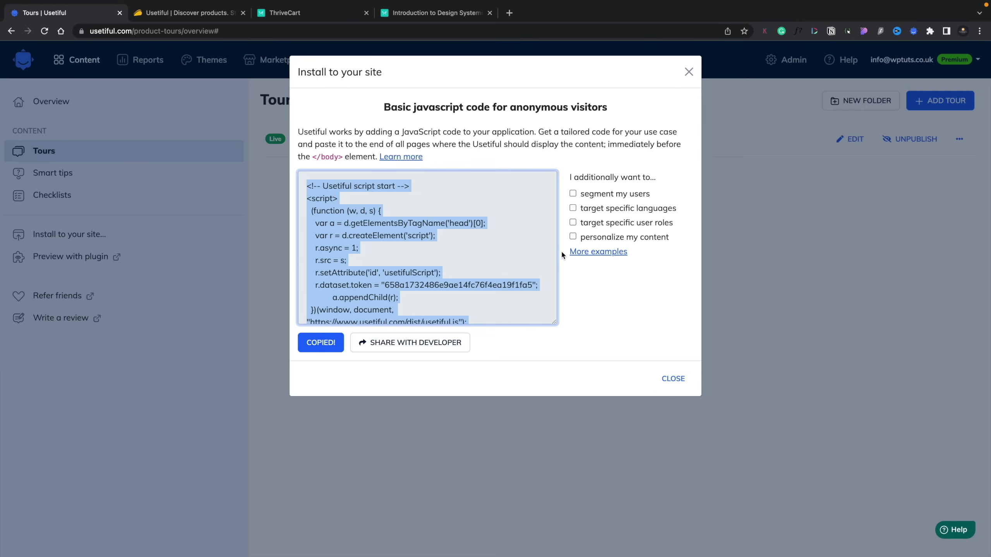
click(674, 378)
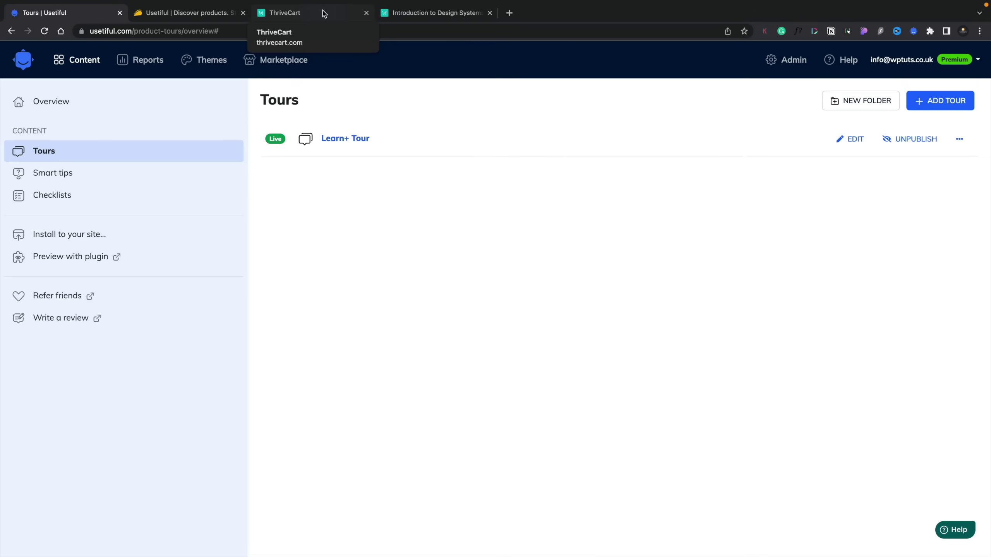
Step: Switch to ThriveCart, add an HTML element containing the copied Usetiful script above the Your courses heading, and save the page
click(416, 17)
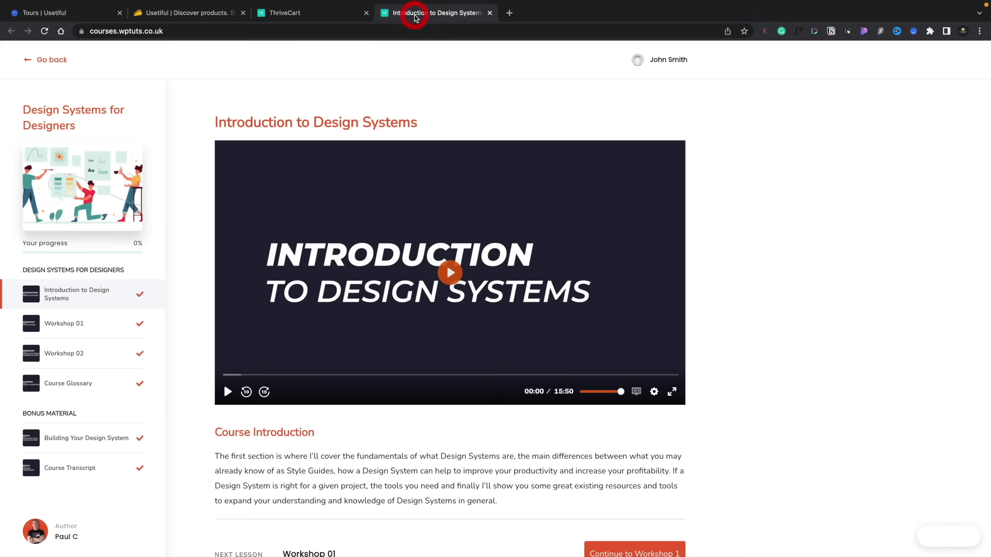
click(297, 15)
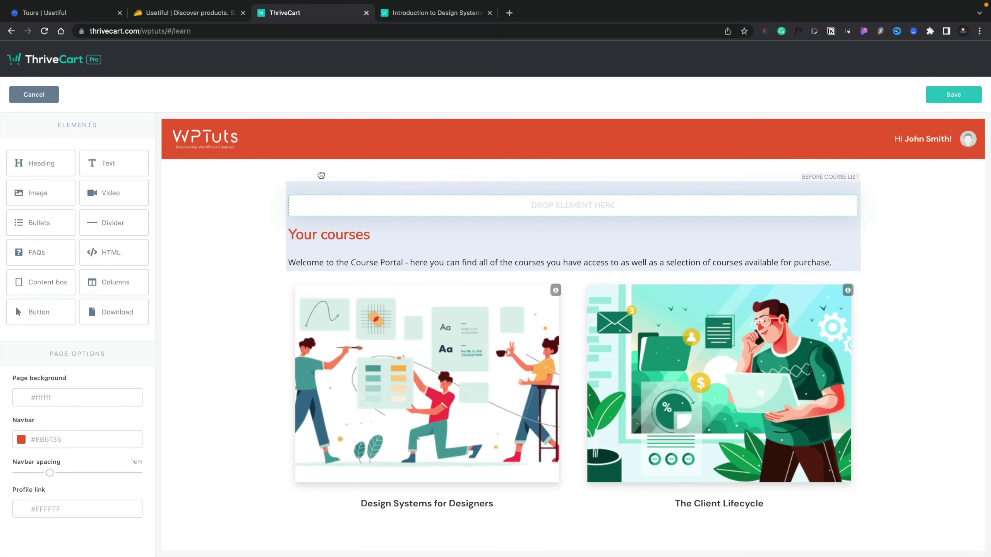
drag(321, 189, 322, 191)
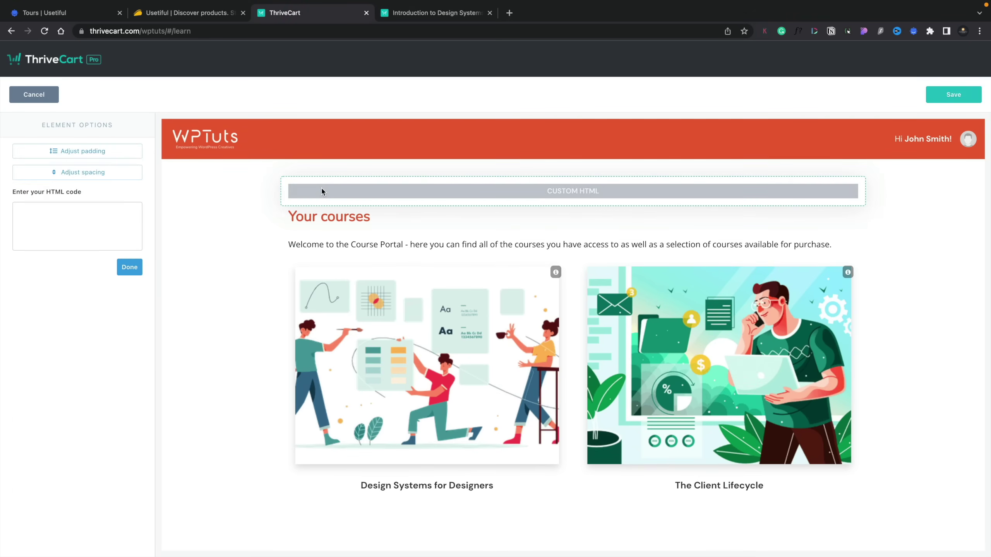
key(super+v)
click(121, 268)
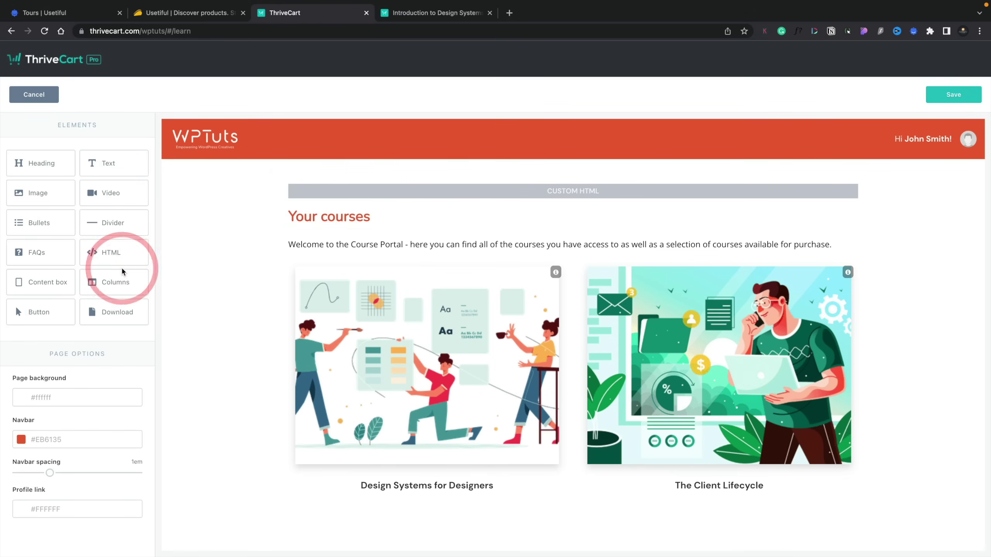
click(954, 94)
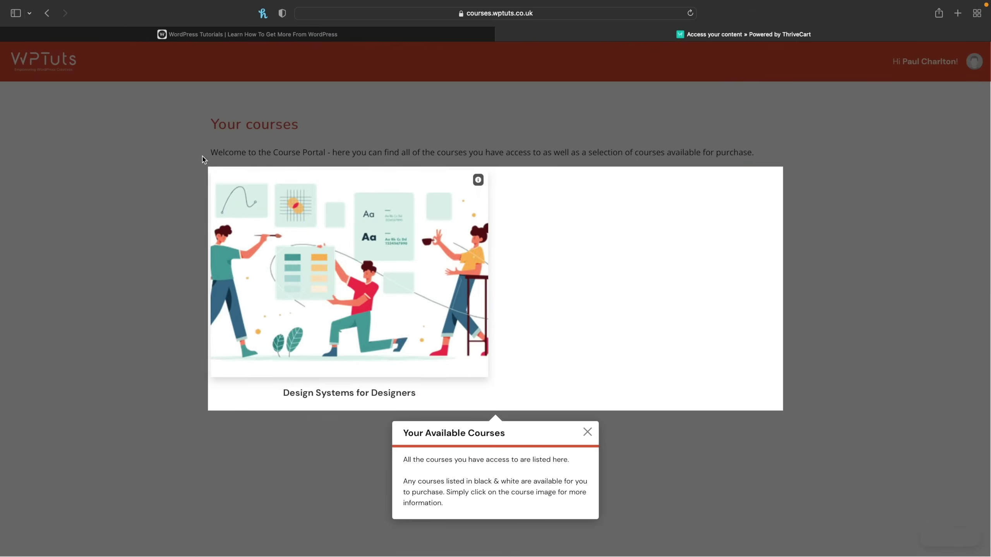
Step: Dismiss the Your Available Courses tour message on the course portal and replay the tour from its welcome message
click(150, 150)
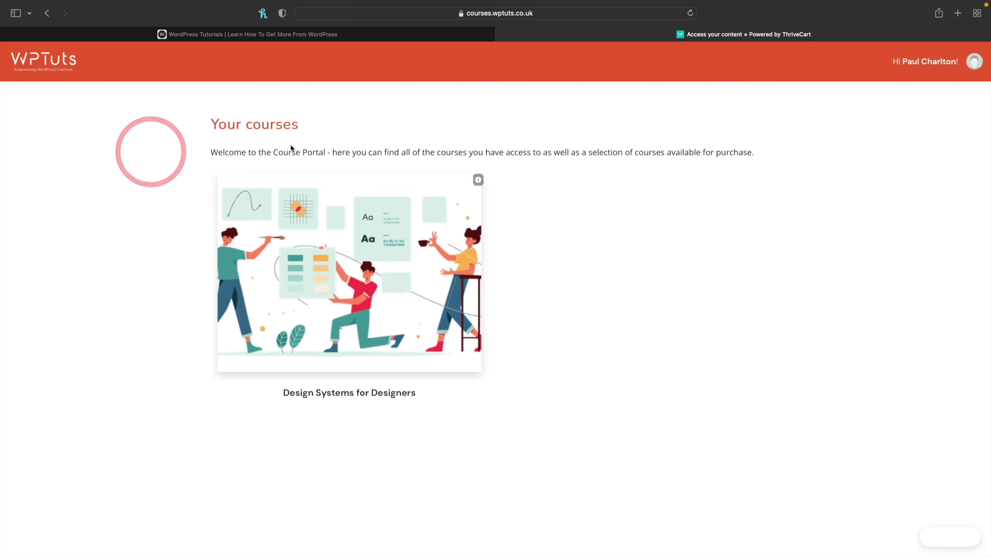
click(959, 542)
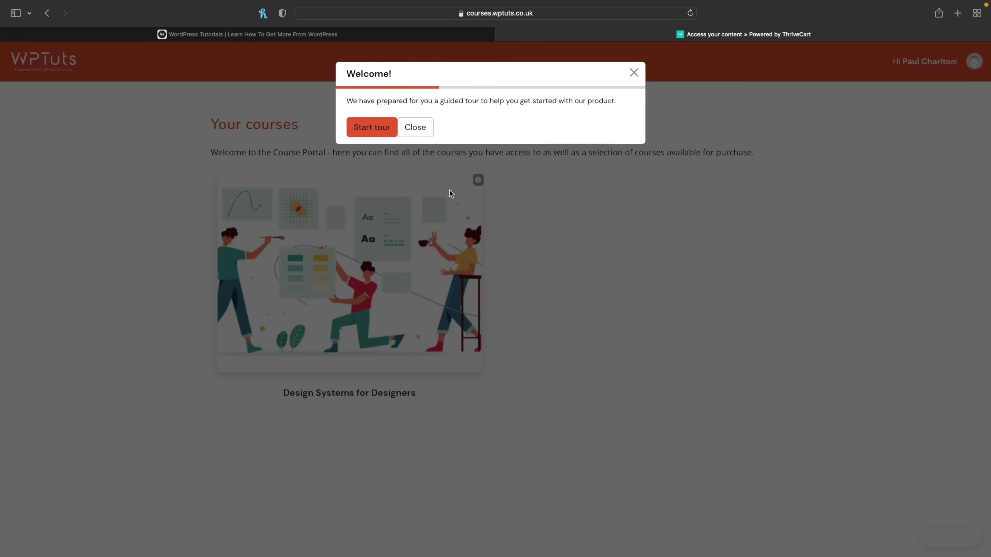
click(387, 126)
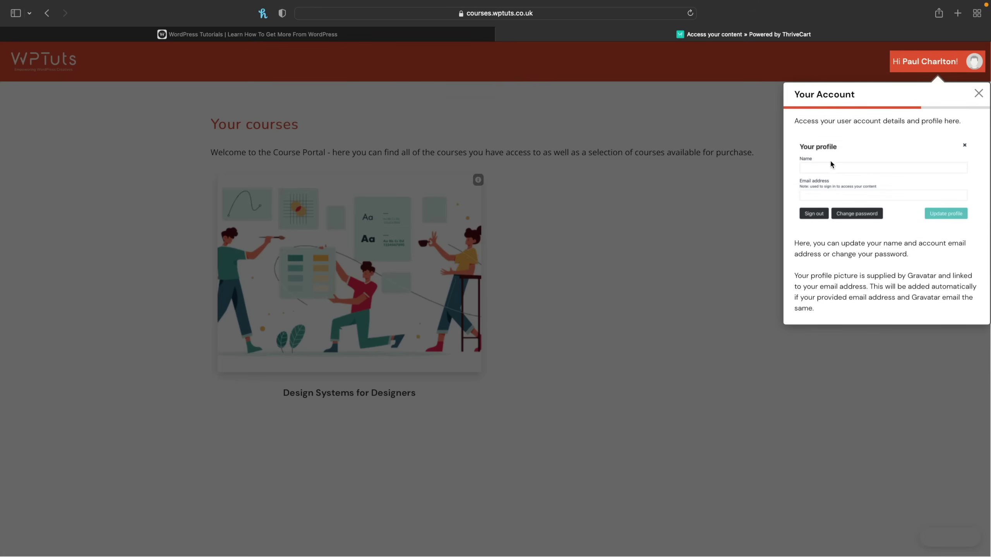
click(597, 269)
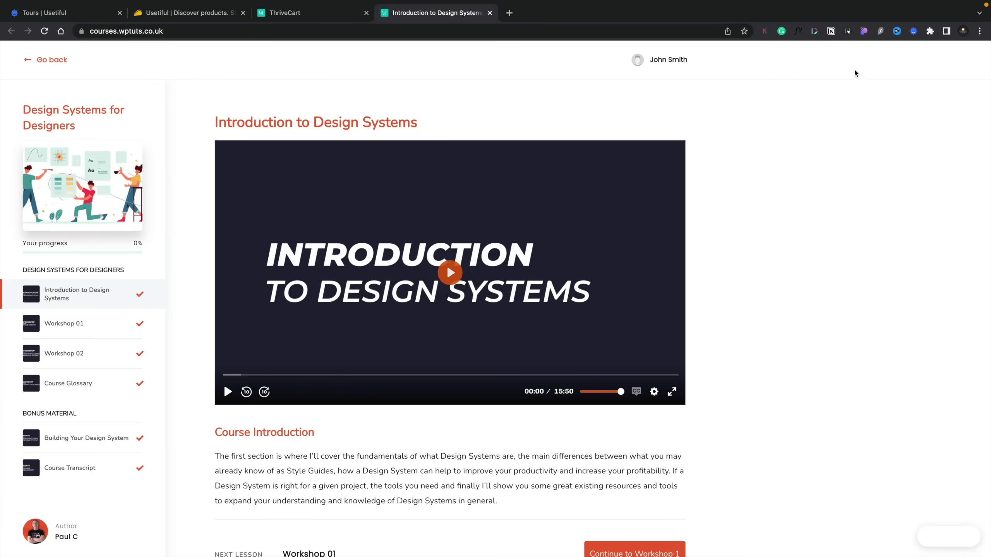
Step: Open the Usetiful Chrome extension panel from the course lesson page, and open the Learn+ Tour for editing
click(914, 31)
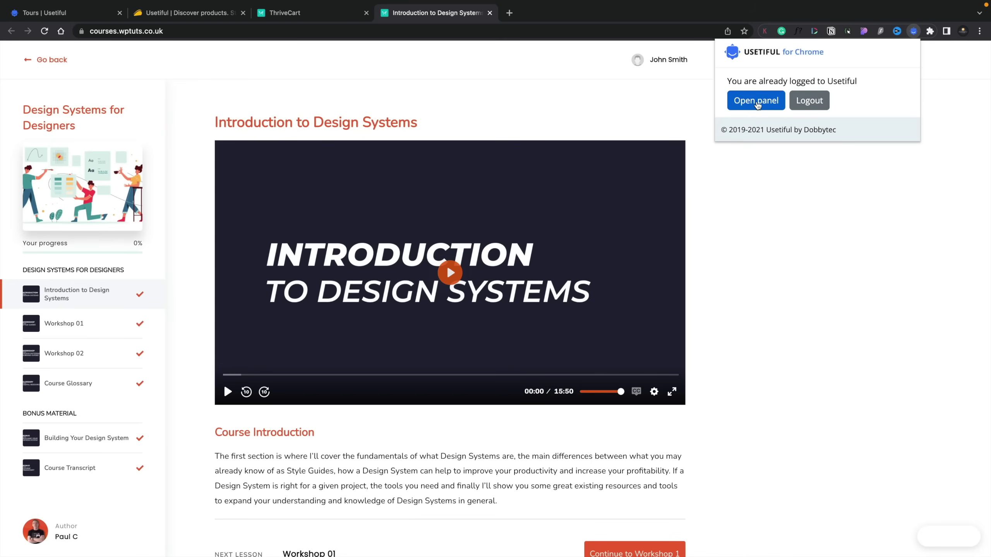
click(757, 102)
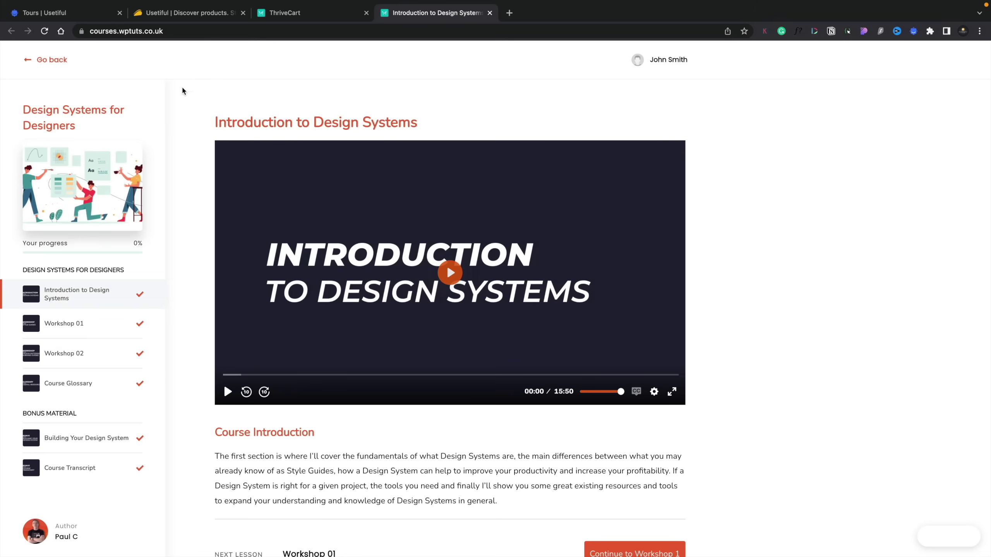
click(87, 18)
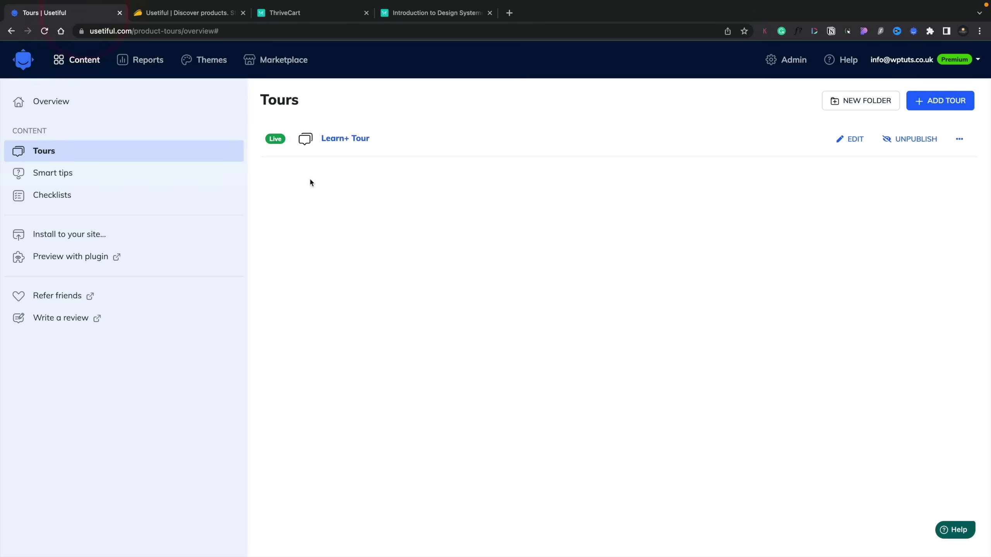
click(351, 138)
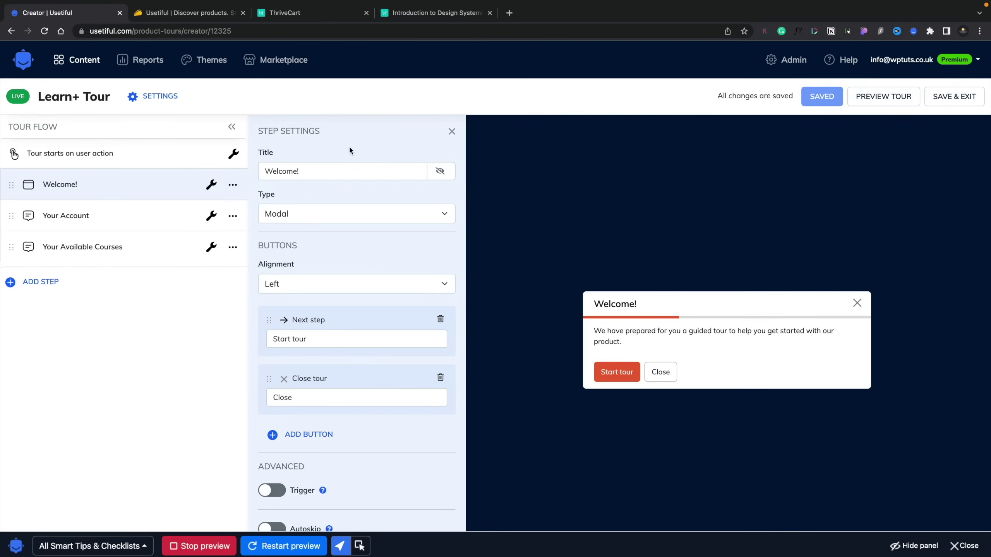
scroll(361, 389, down, 2)
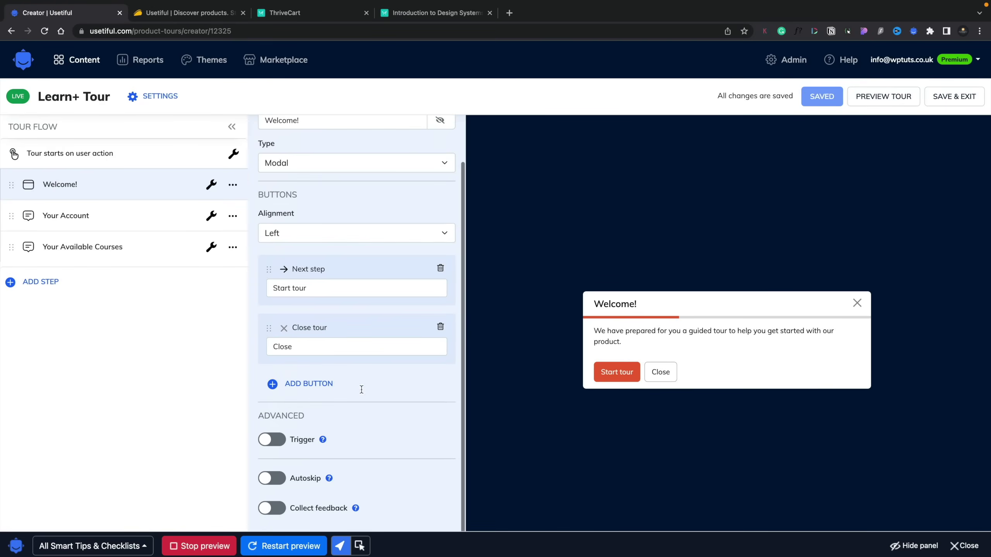
scroll(361, 389, up, 2)
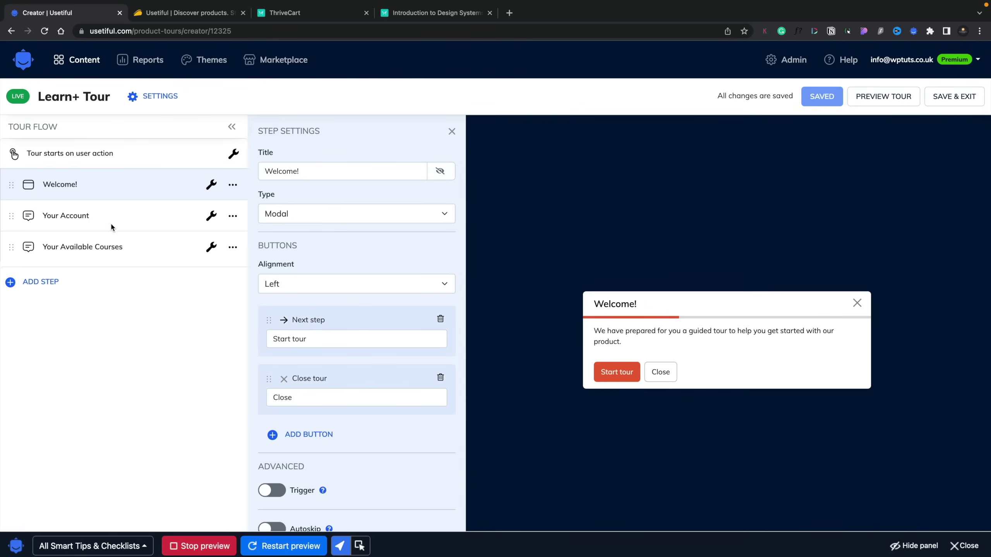
Step: Add a Pointer step at the end of the Learn+ Tour, positioned against an element
click(49, 282)
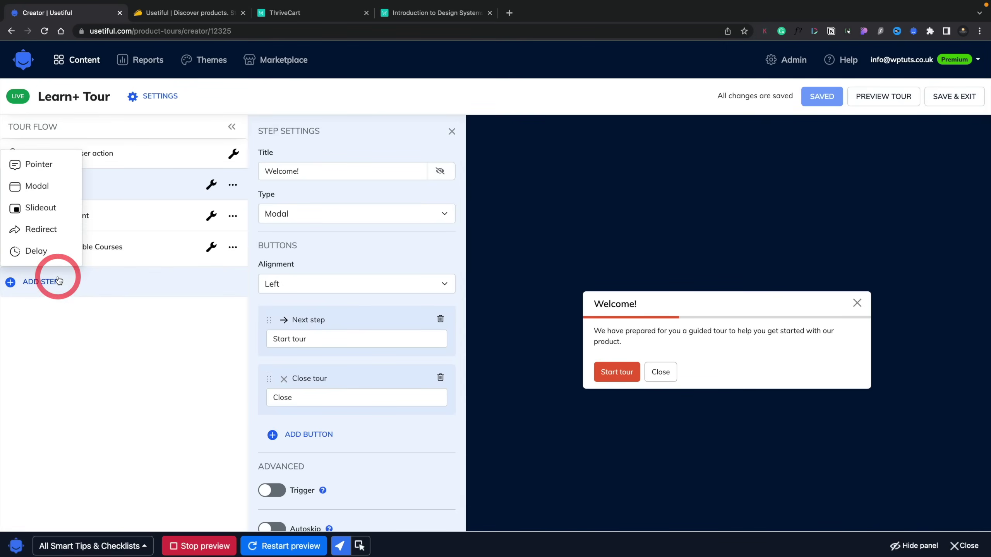
click(49, 169)
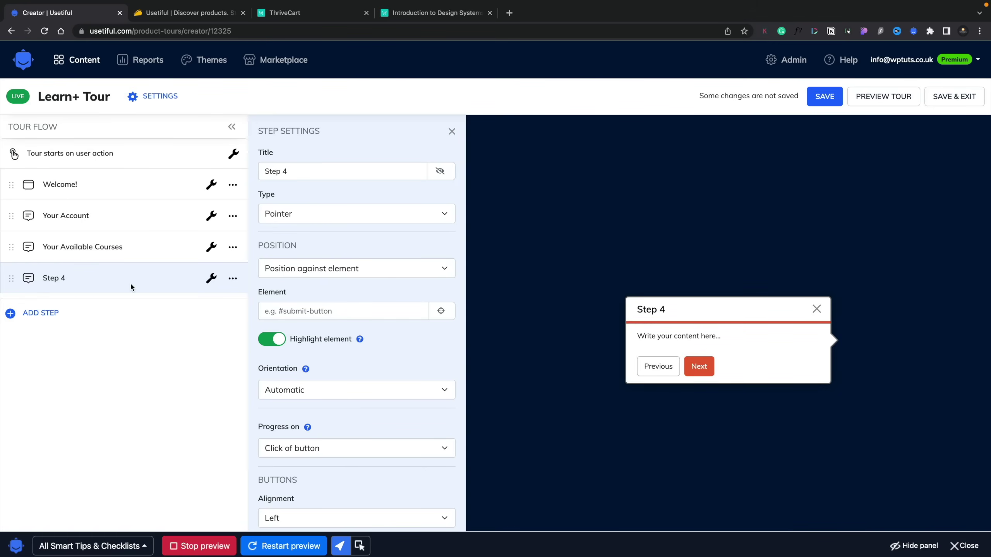
click(346, 269)
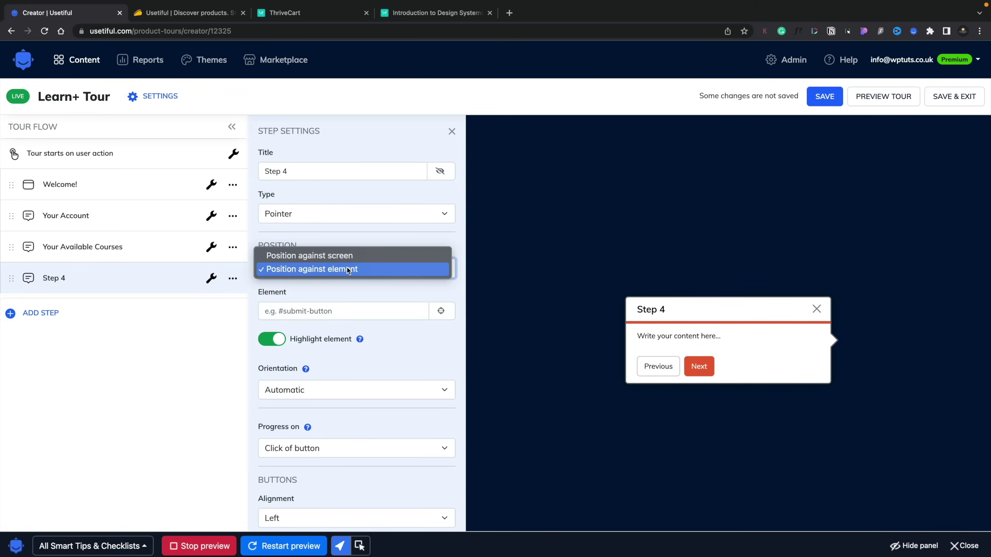
click(347, 268)
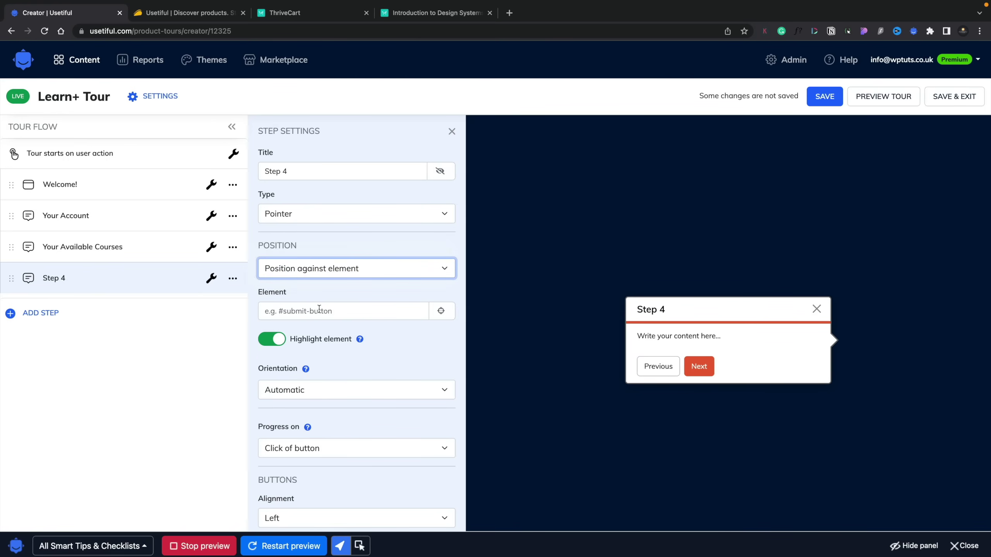
click(442, 312)
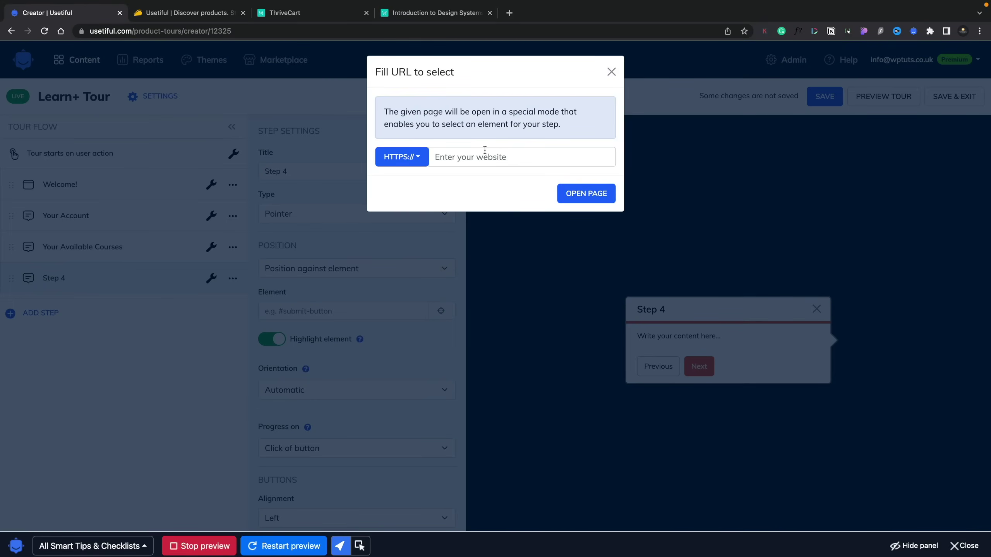
click(310, 15)
click(425, 15)
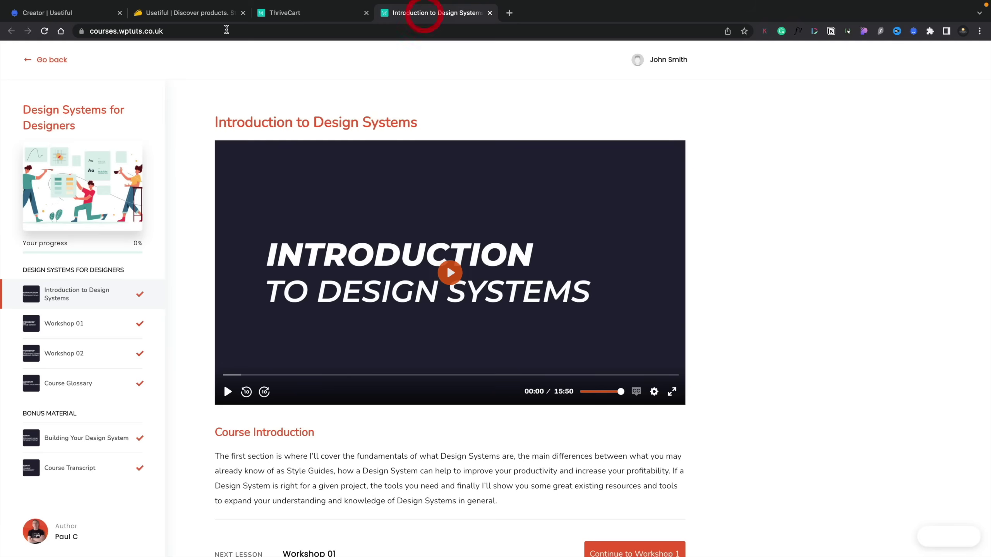
click(129, 32)
key(super+c)
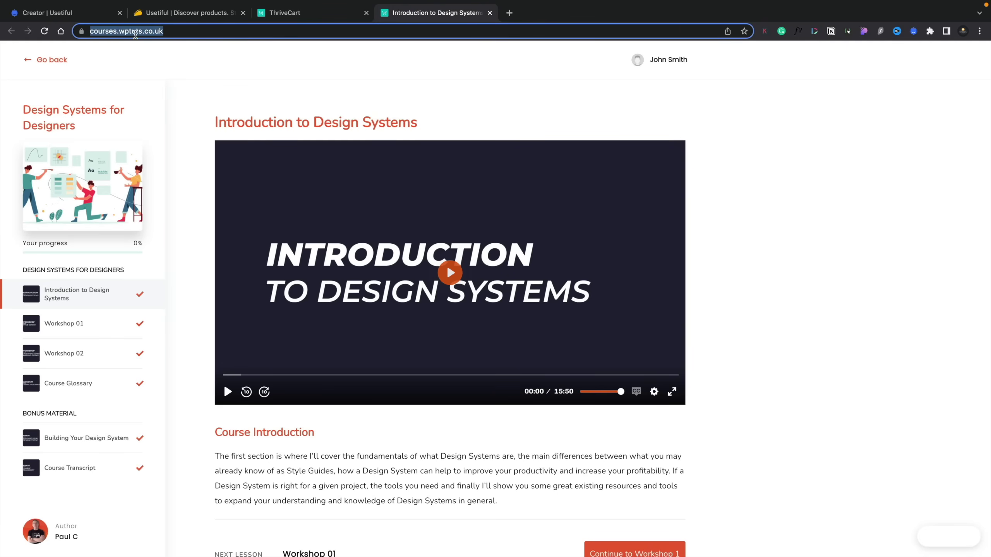
key(super+1)
click(504, 157)
key(super+v)
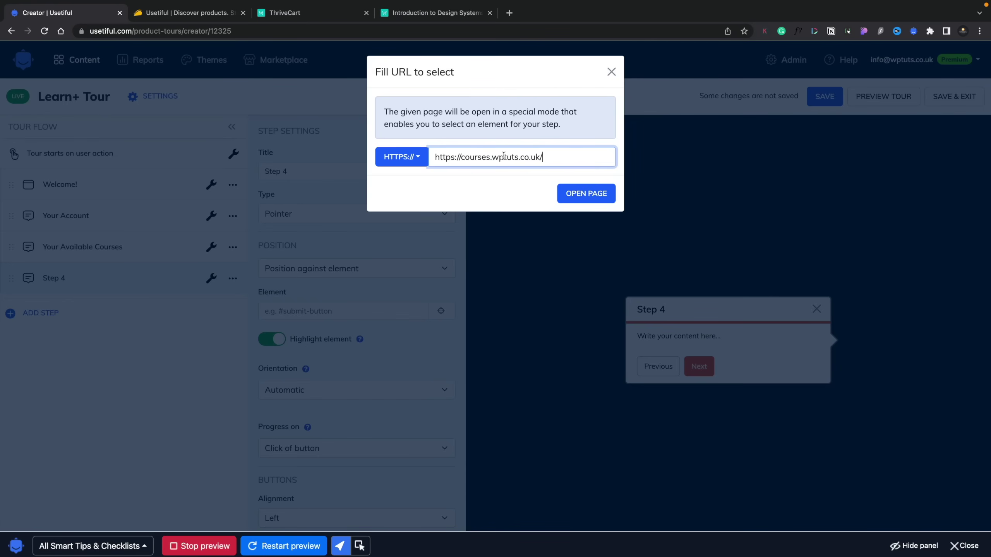
click(600, 196)
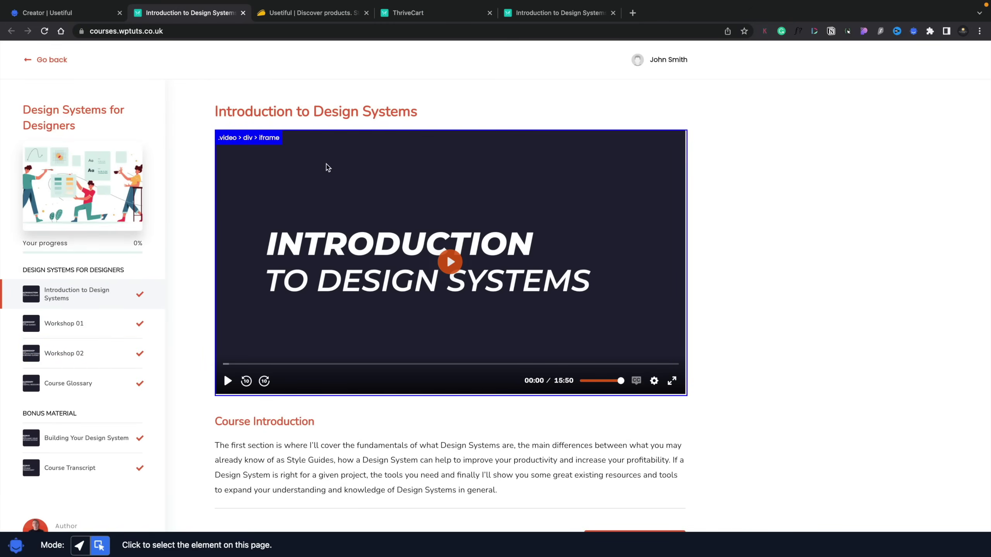
Step: Pick the course page's inner sidebar, .thrivecart-courses-sidebar-inner, as the target element for Step 4
click(144, 190)
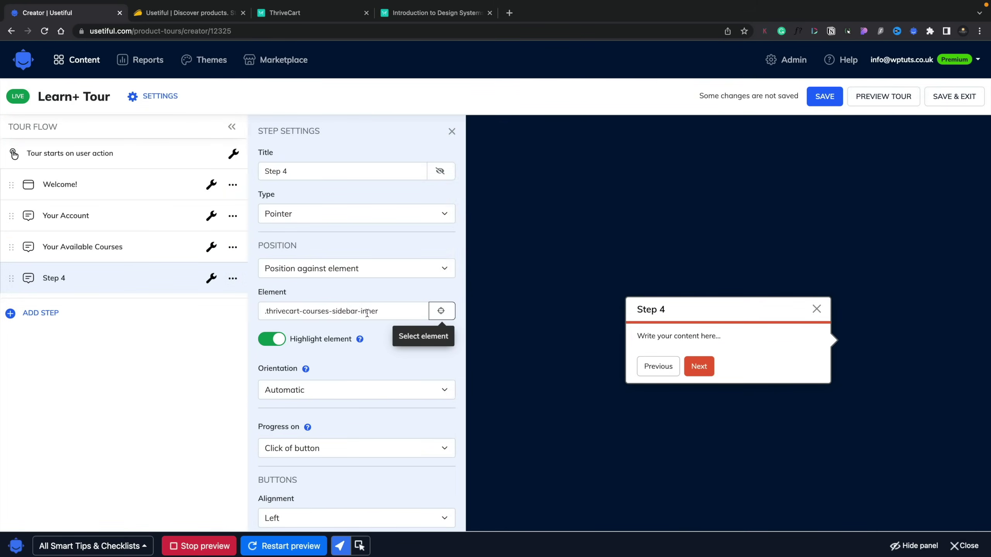
drag(394, 311, 264, 313)
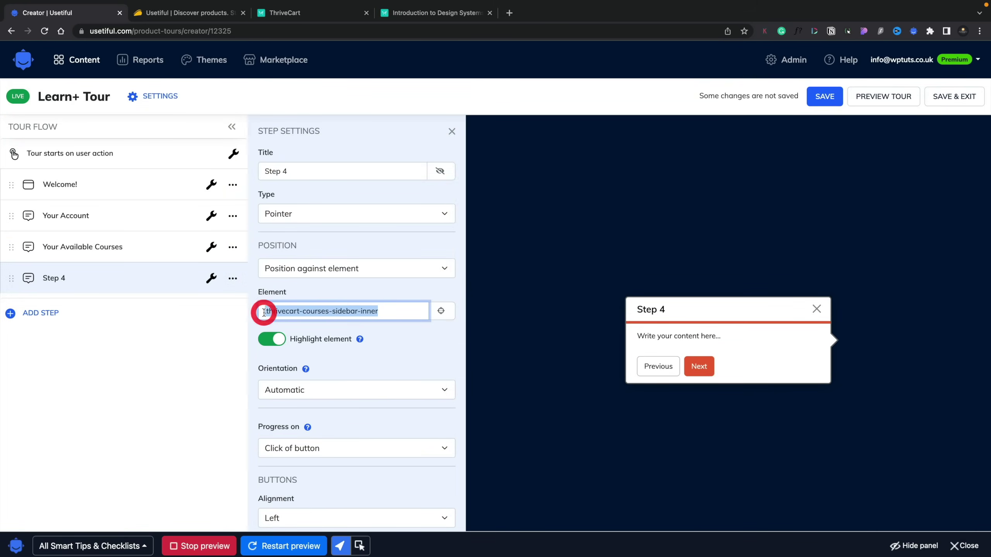
click(387, 314)
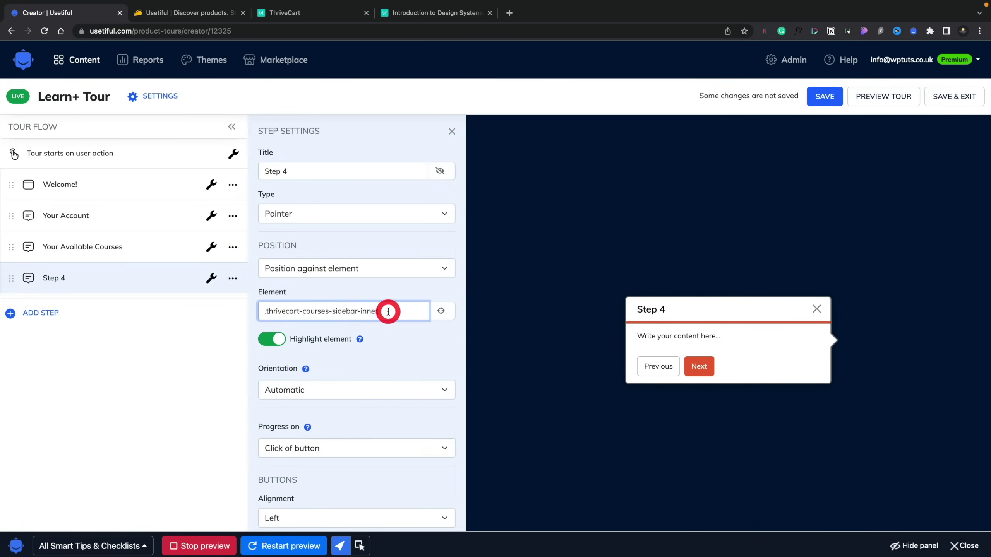